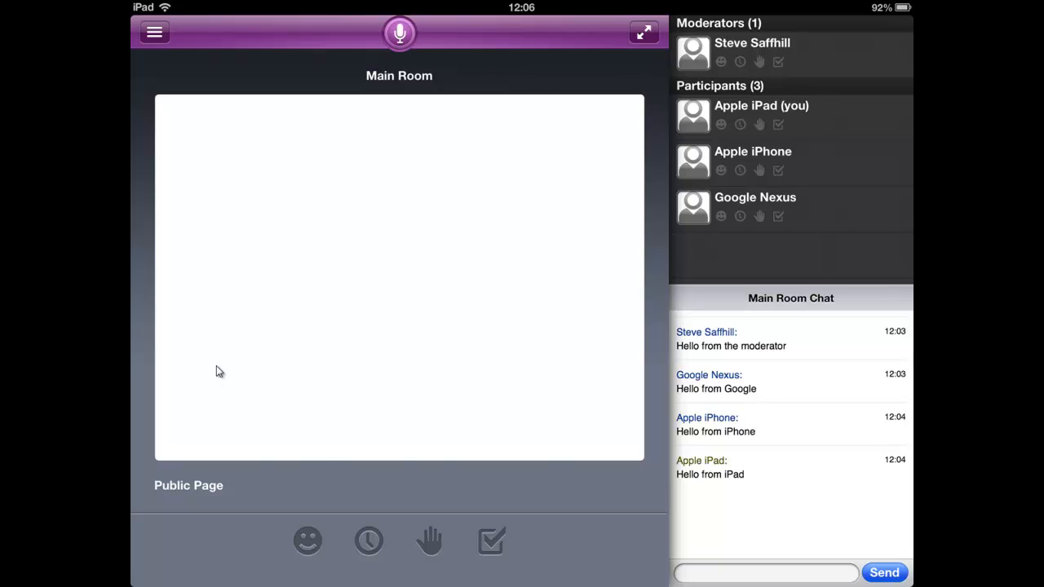
# Post the message 'How do you do this then?' to the Main Room chat.
pyautogui.click(734, 572)
pyautogui.write('How do you do this then?')
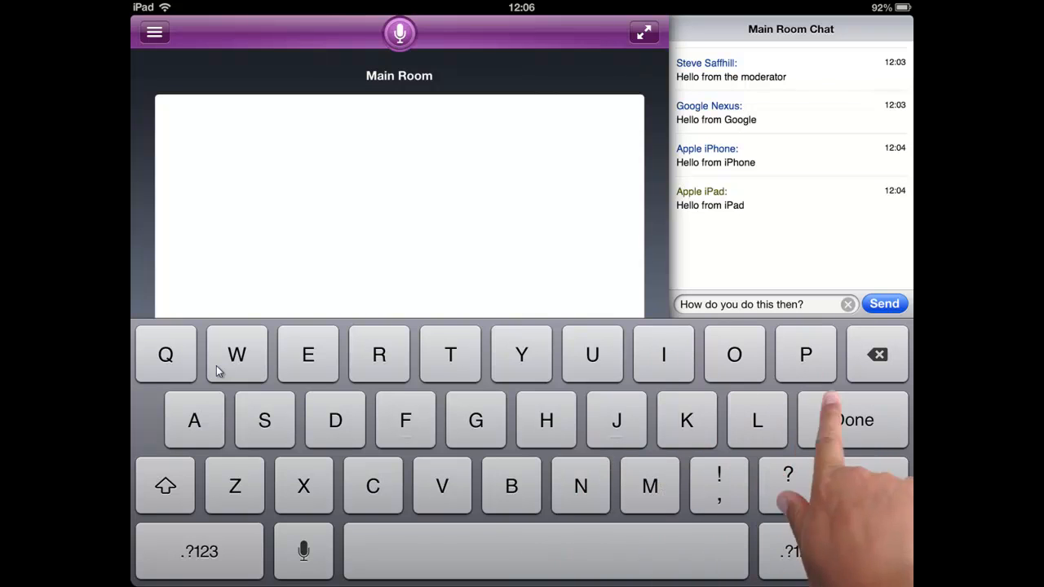
pyautogui.click(853, 419)
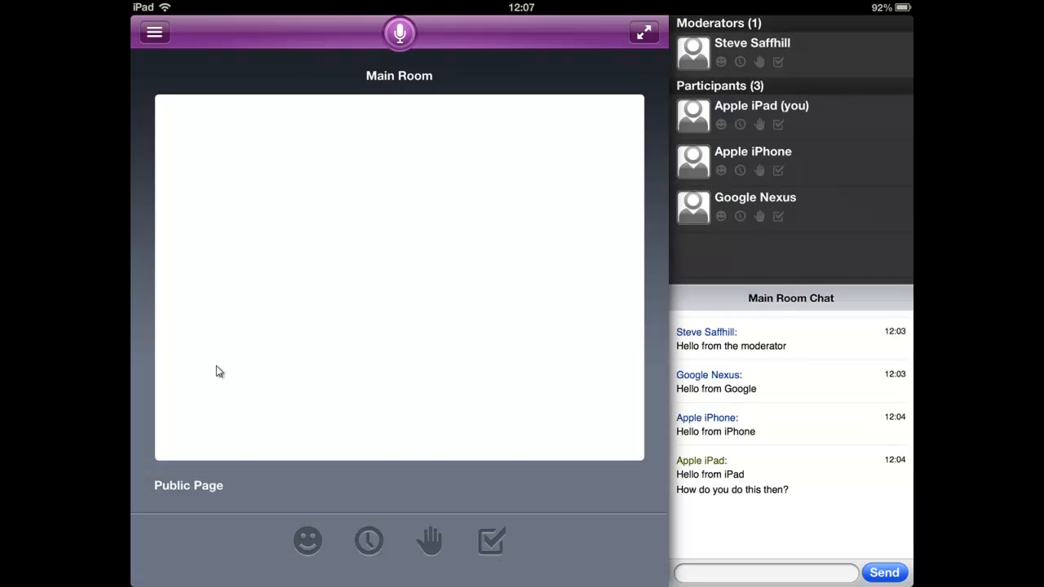